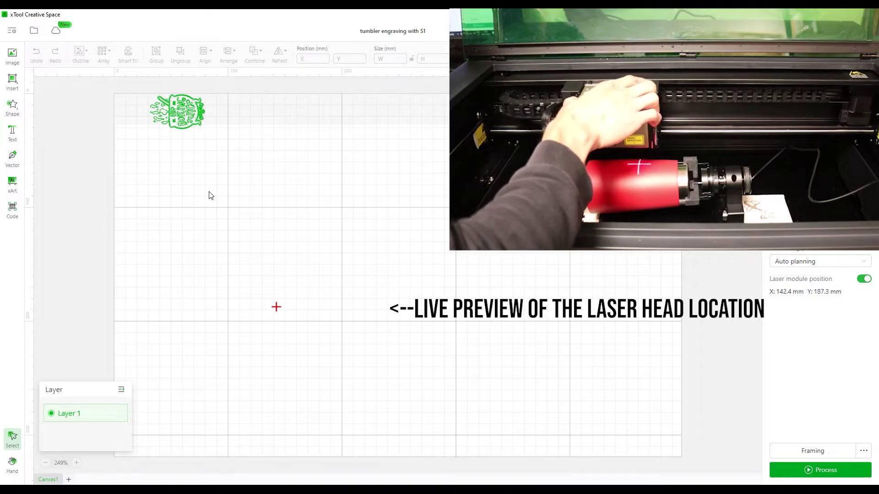
Deselect the design and auto-measure the tumbler focus distance, getting 6 mm.
key(Escape)
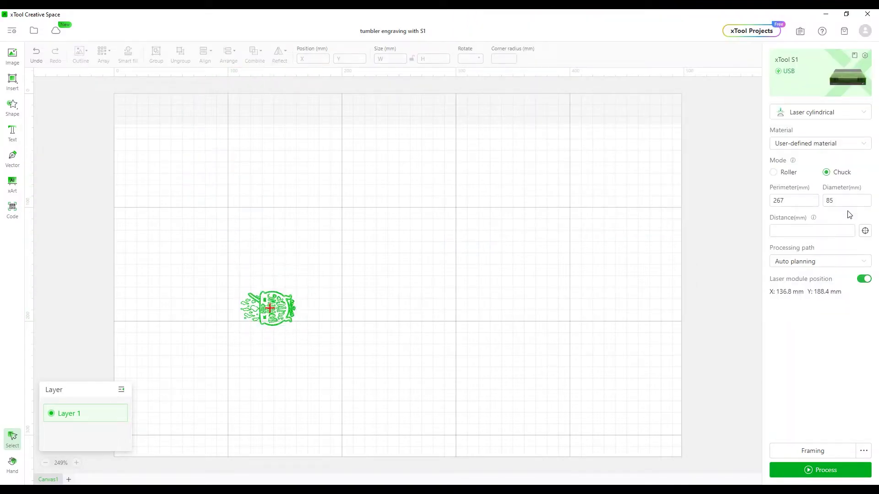
click(864, 234)
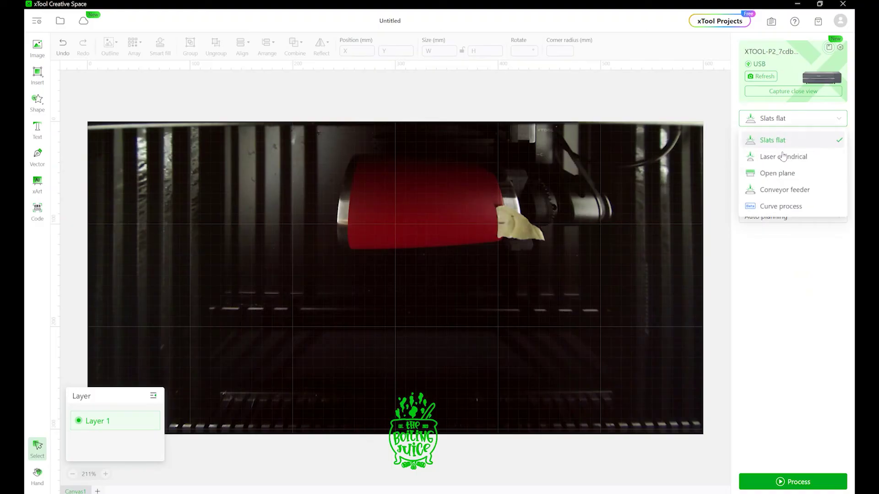
Switch to Laser cylindrical, align the green line with the cylinder top, and auto-measure 6.6 mm.
click(819, 159)
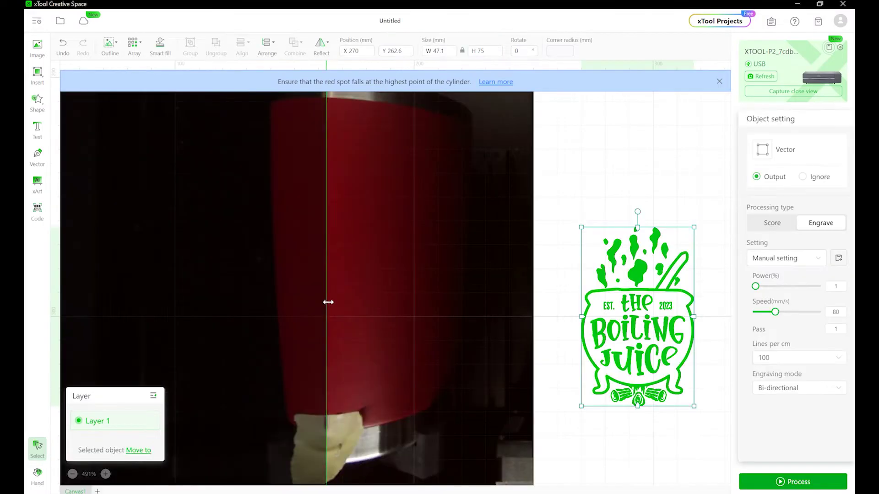
drag(328, 302, 320, 303)
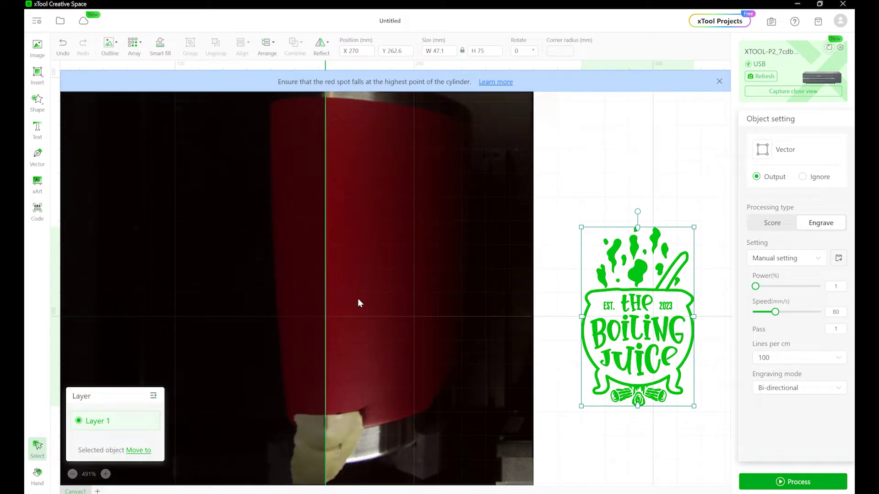
scroll(366, 302, down, 3)
Capture a close-up photo of the tumbler, place the Boiling Juice logo on it, and open Lines per cm.
click(793, 92)
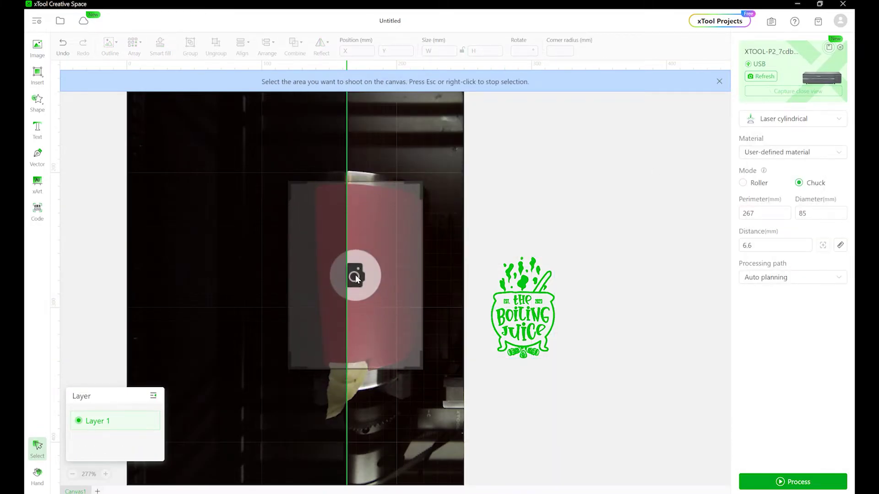
click(355, 275)
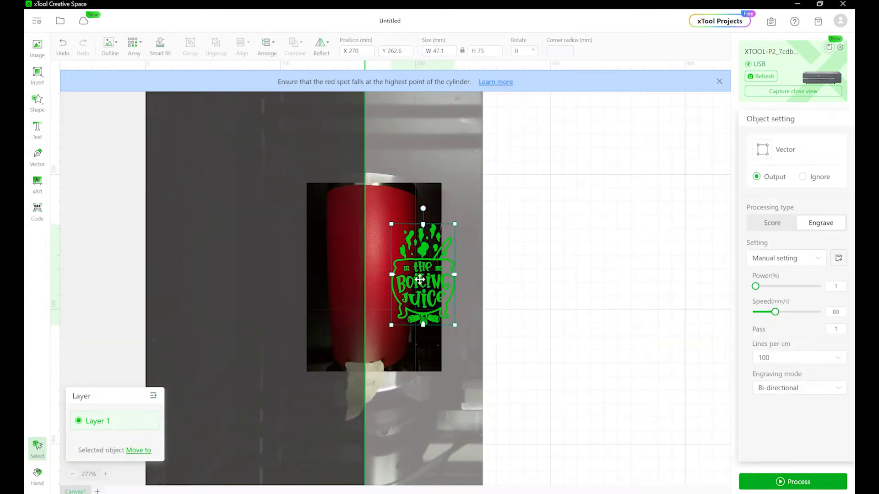
drag(424, 293, 403, 277)
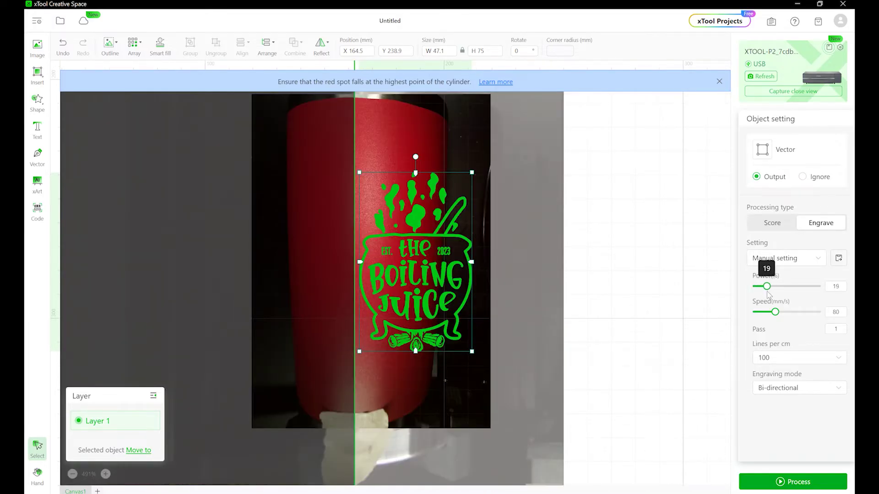
click(792, 359)
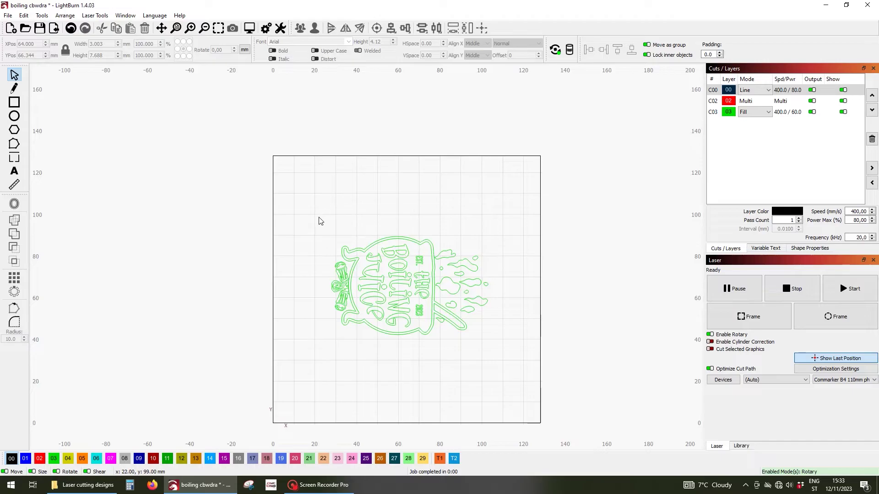
Check the C03 fill layer and 85 mm chuck rotary setup, then bring up rotary marking.
key(ctrl+a)
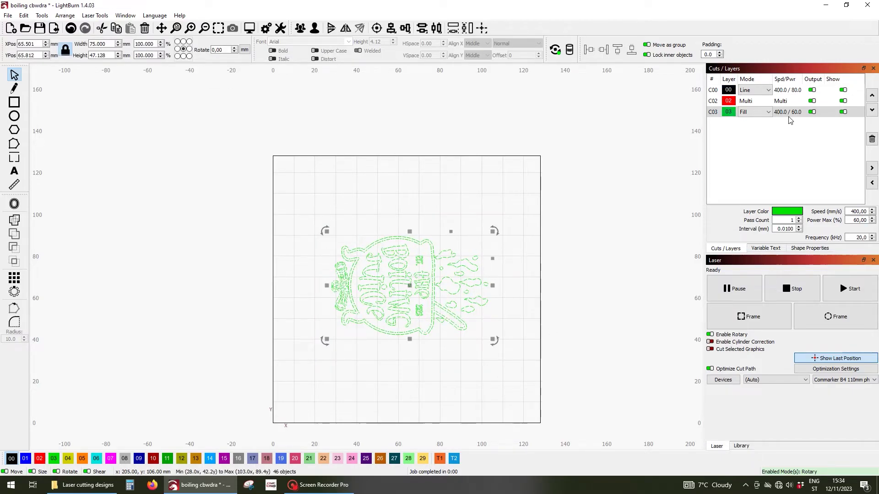
double_click(788, 114)
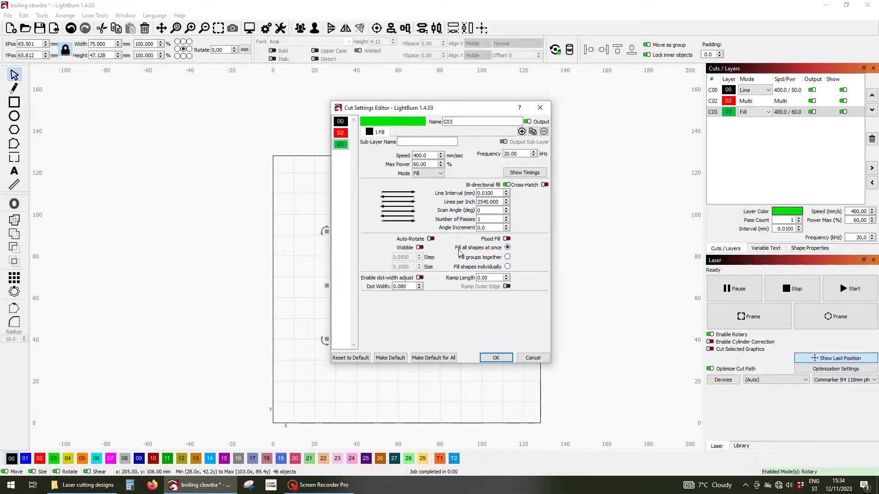
click(149, 68)
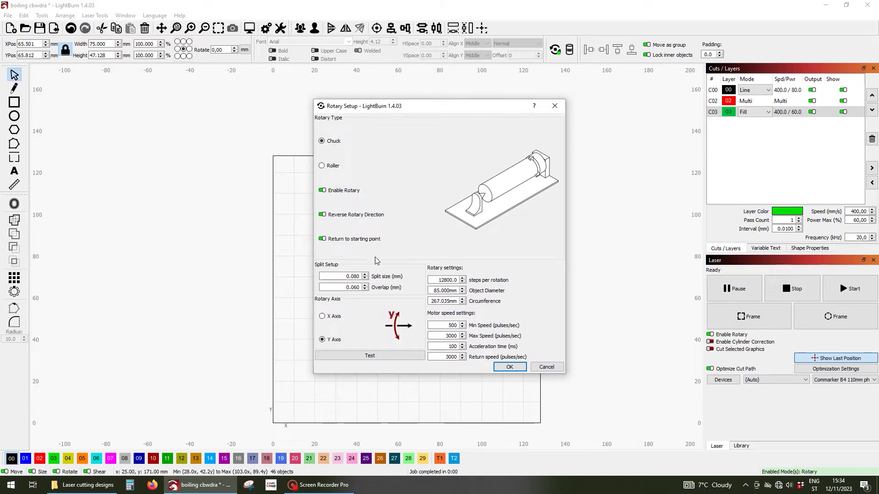
click(510, 367)
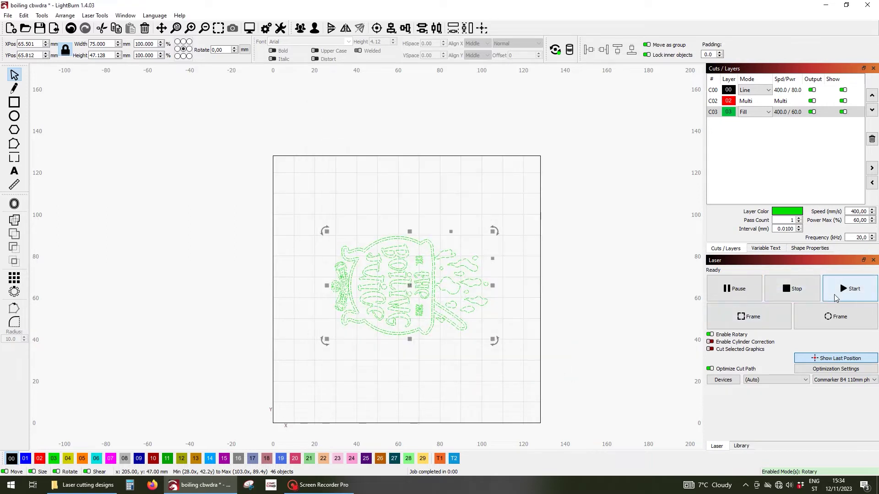
click(835, 297)
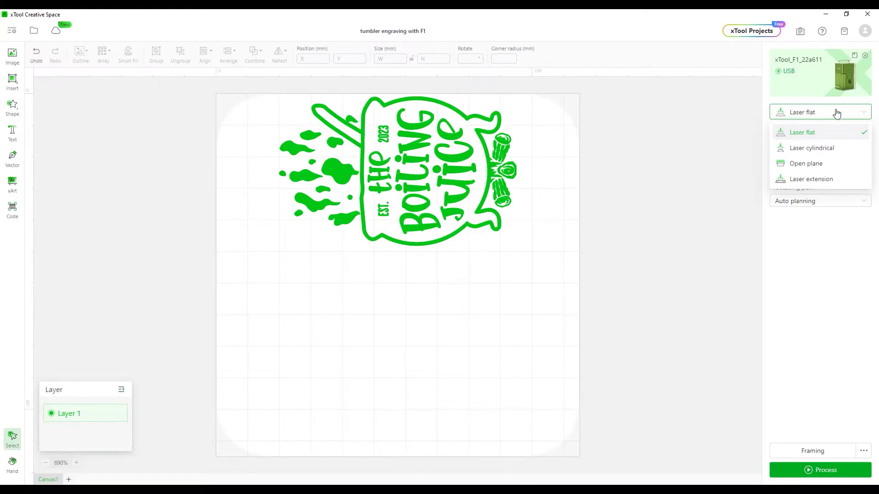
Set Laser cylindrical chuck mode with perimeter 267 mm and diameter 85 mm, then select the design.
click(819, 152)
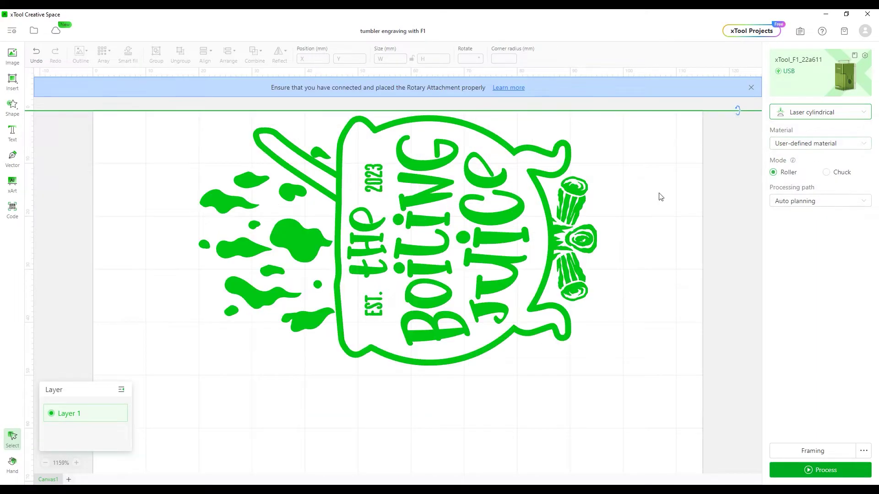
scroll(627, 237, down, 3)
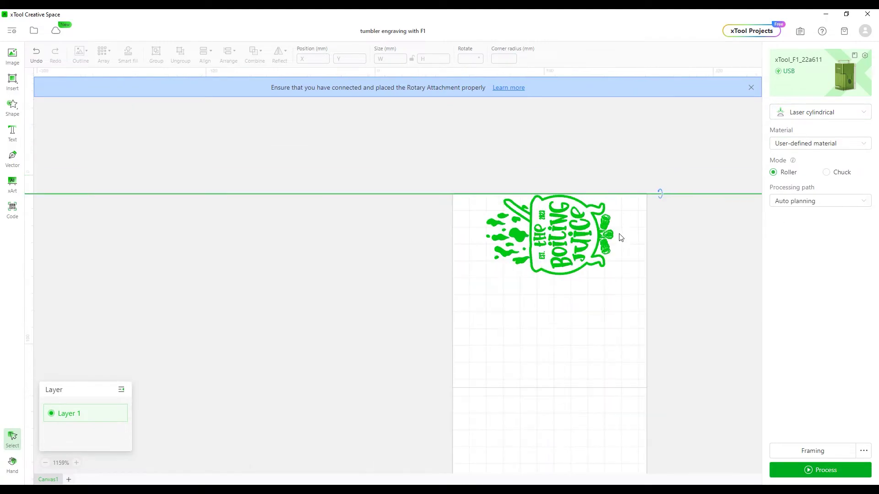
scroll(471, 268, down, 5)
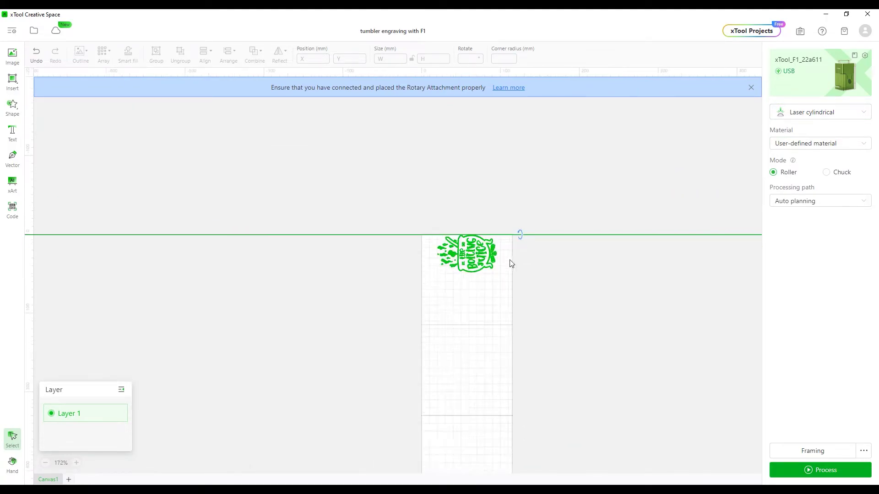
scroll(504, 277, up, 5)
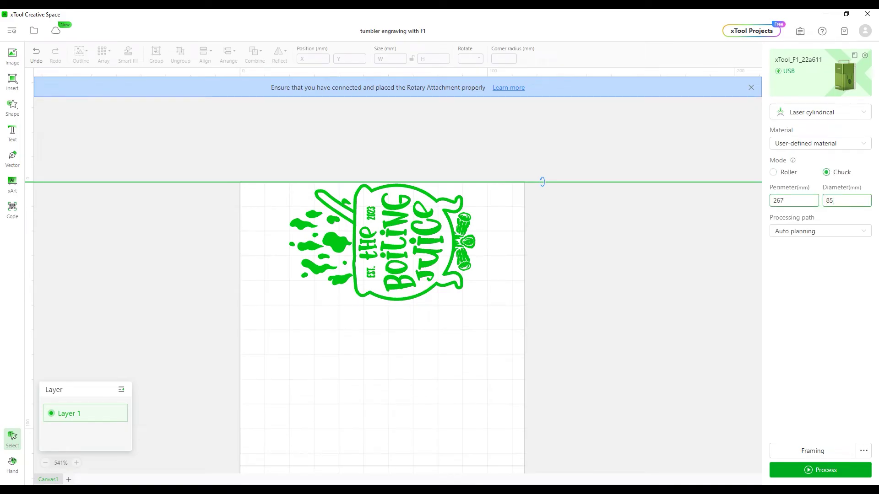
drag(548, 317, 214, 144)
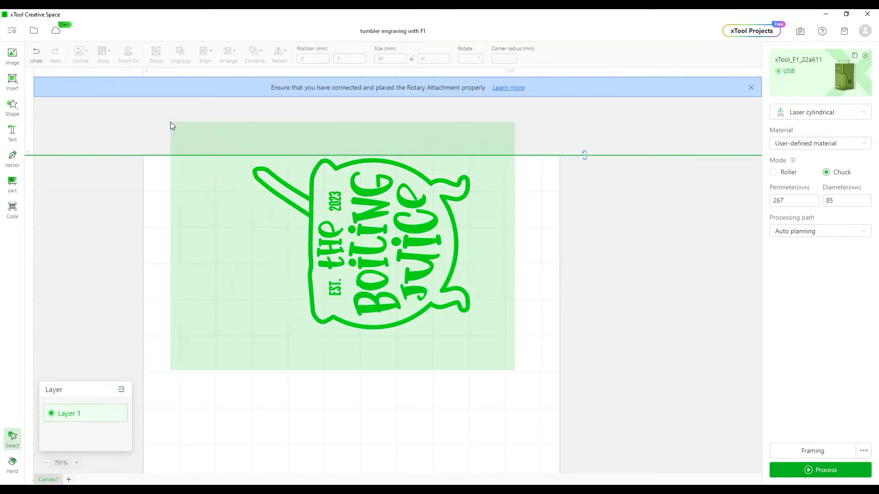
Drag-select the entire Boiling Juice logo.
drag(346, 302, 171, 122)
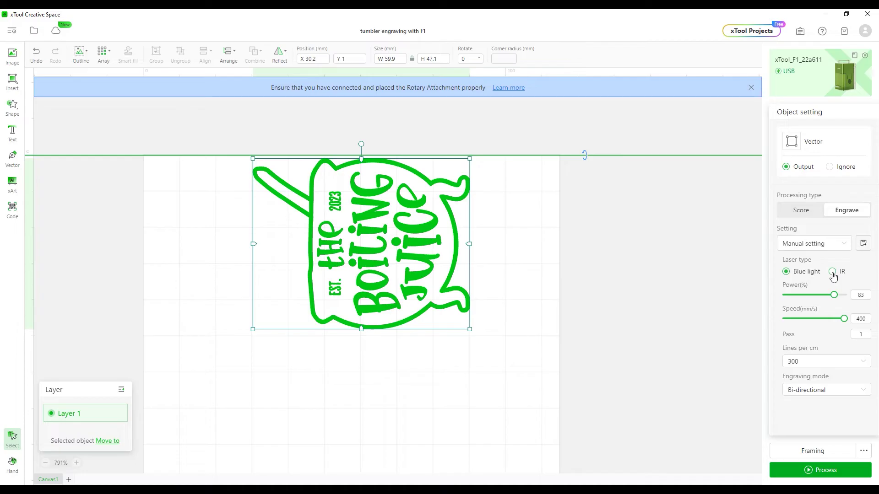